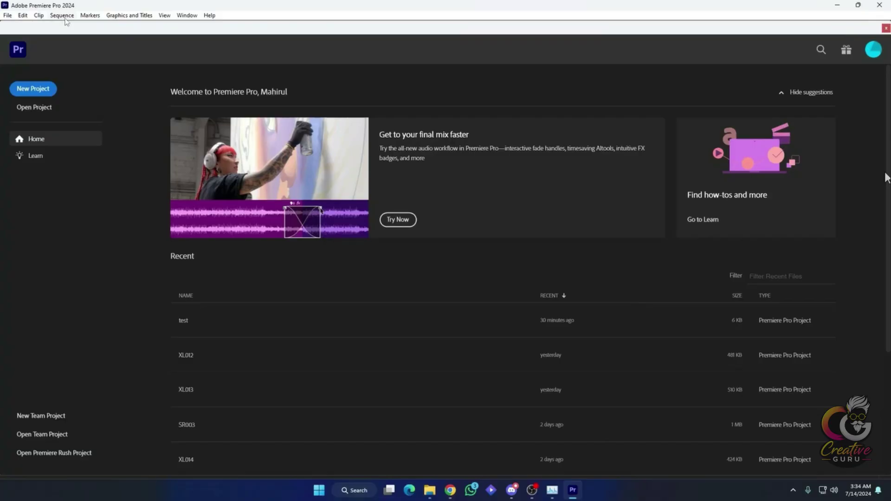
scroll(290, 353, "down", 1)
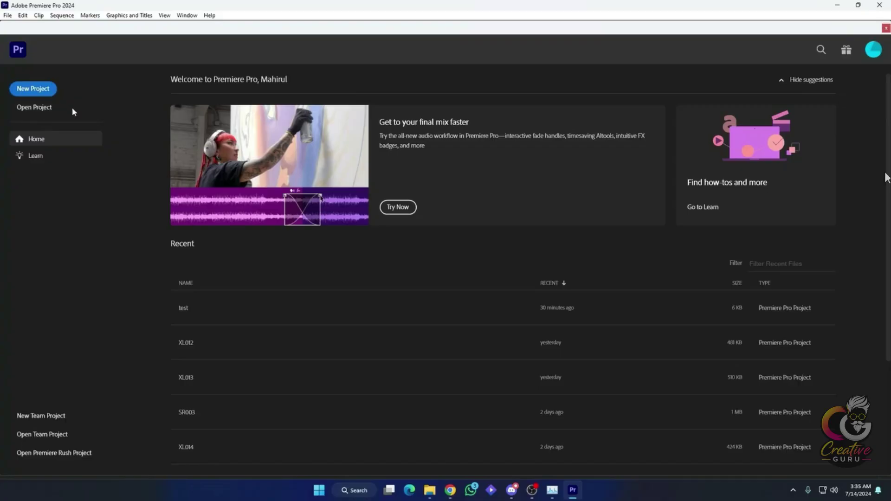
scroll(228, 285, "down", 2)
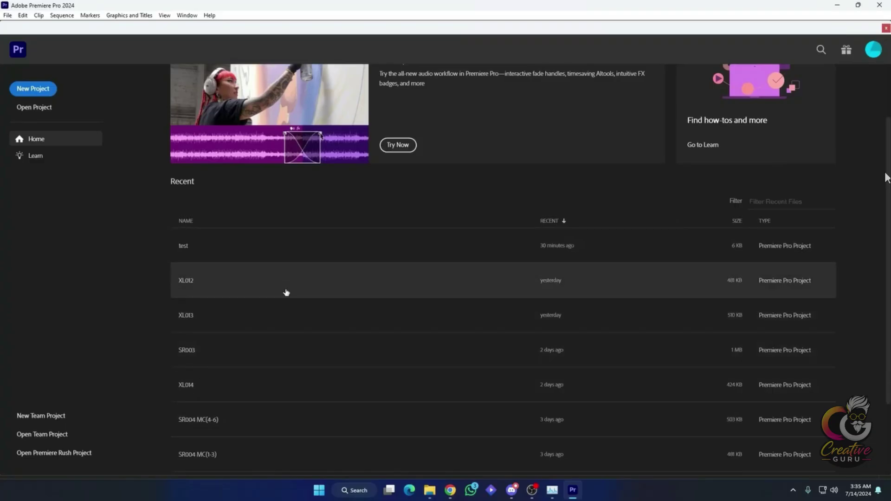
scroll(285, 286, "down", 1)
scroll(285, 293, "down", 1)
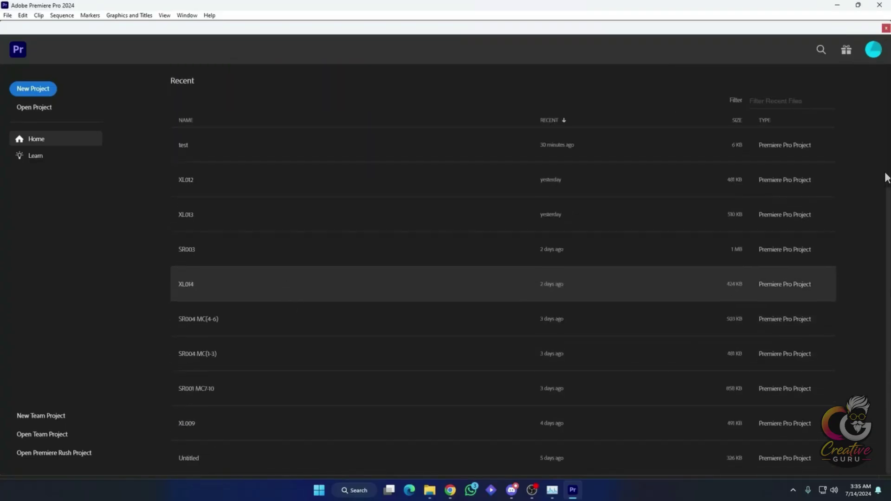
scroll(886, 178, "up", 2)
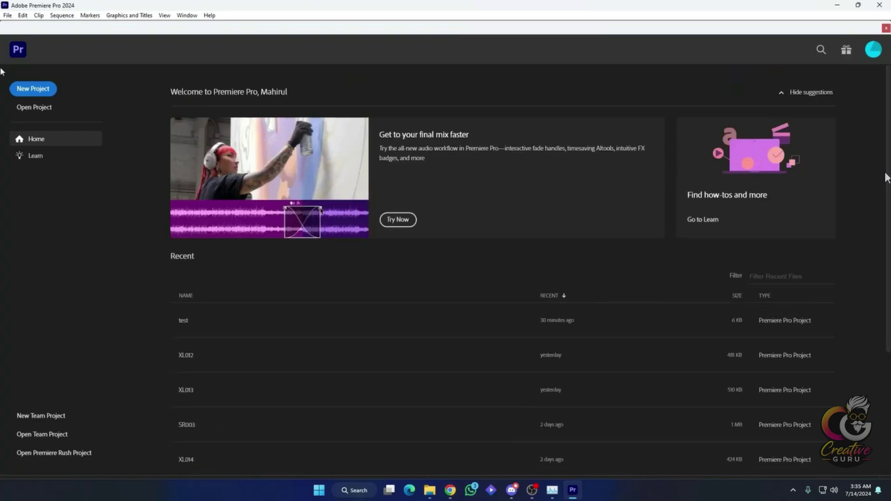
Start a new project named Course module 1 and set its location to the Documents\Adobe\Premiere Pro\24.0 folder on drive C.
left_click(47, 89)
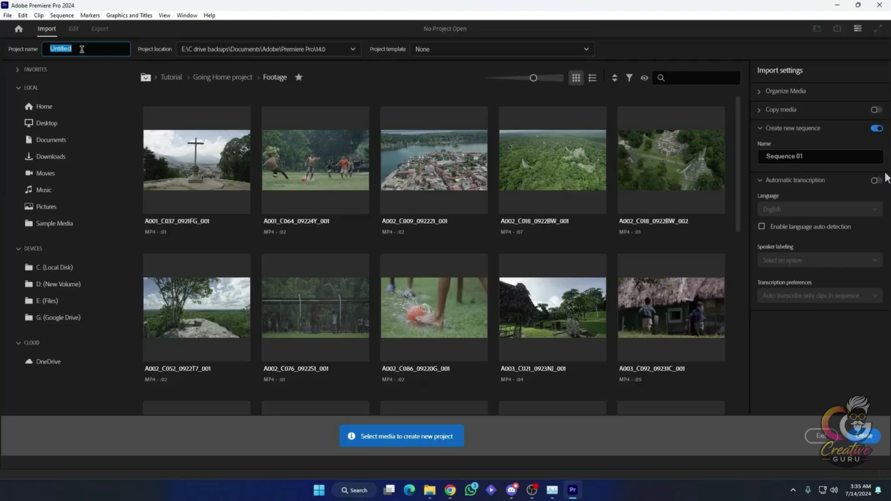
type("Bas")
key("BackSpace")
key("BackSpace")
key("BackSpace")
type("Course module 1")
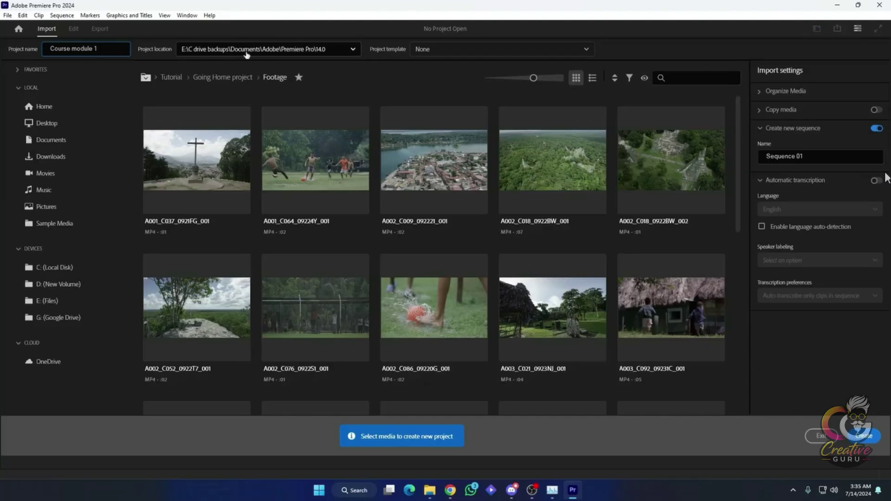
left_click(208, 55)
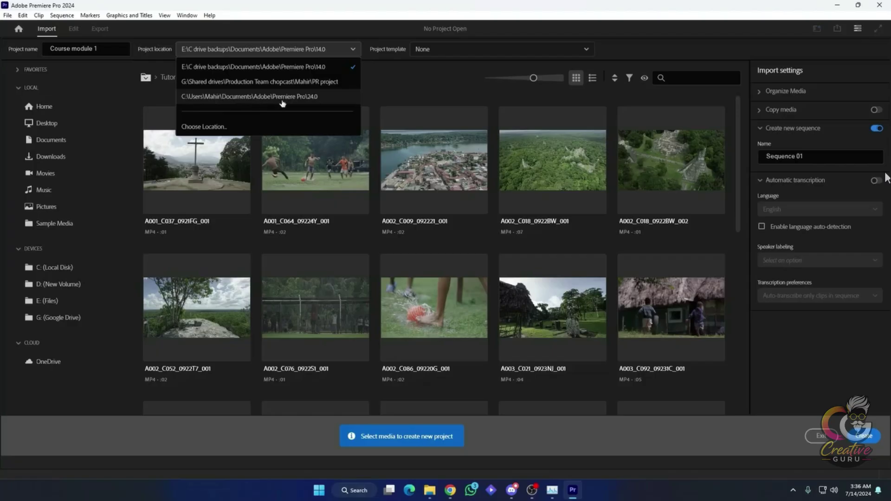
left_click(323, 97)
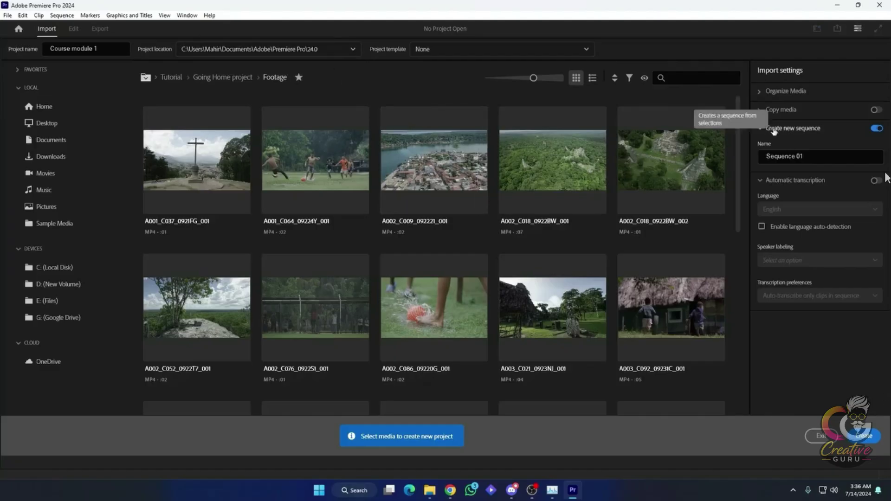
left_click(78, 51)
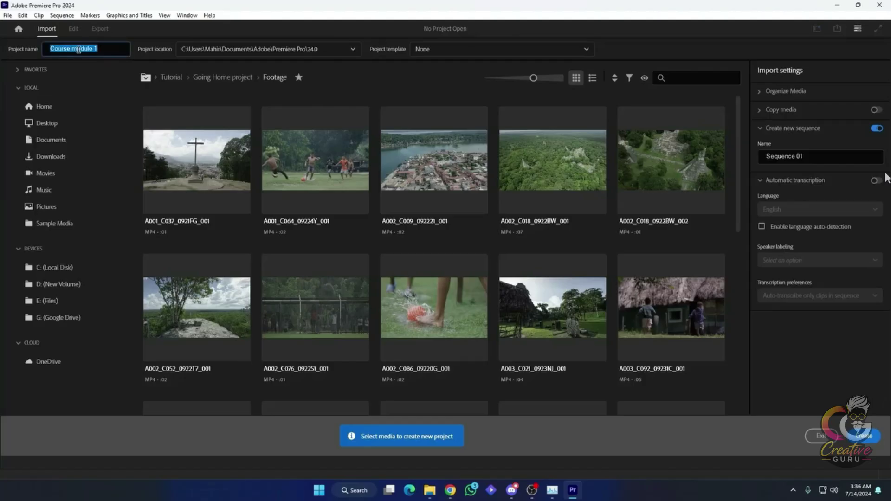
left_click(322, 53)
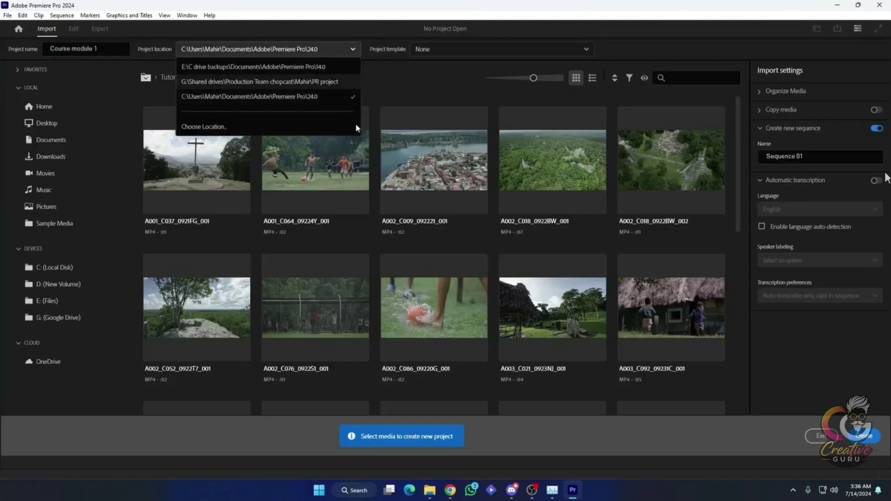
left_click(269, 129)
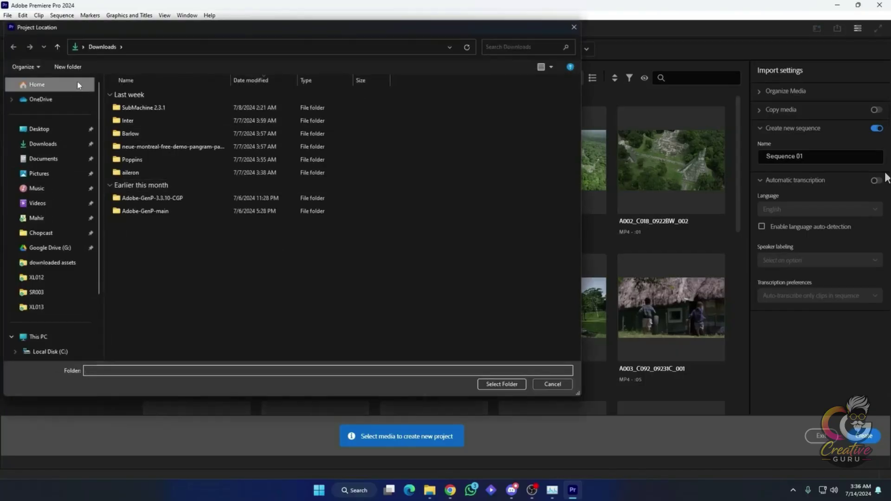
scroll(37, 299, "down", 2)
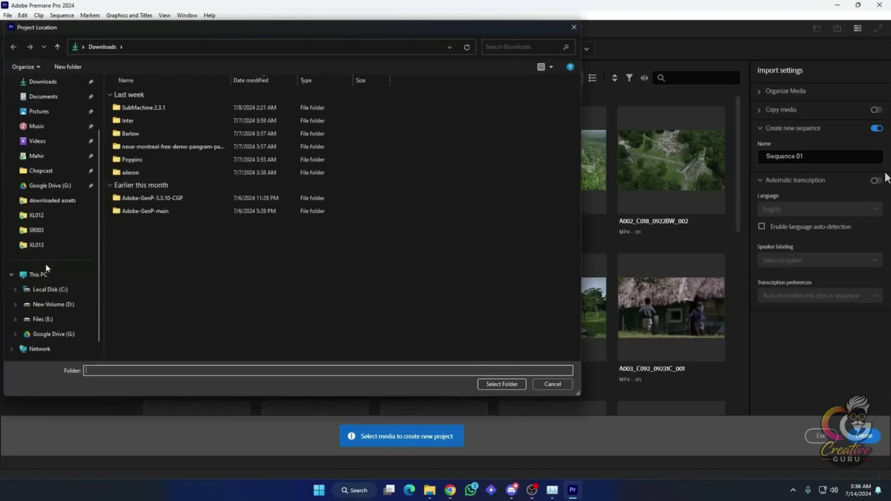
left_click(65, 310)
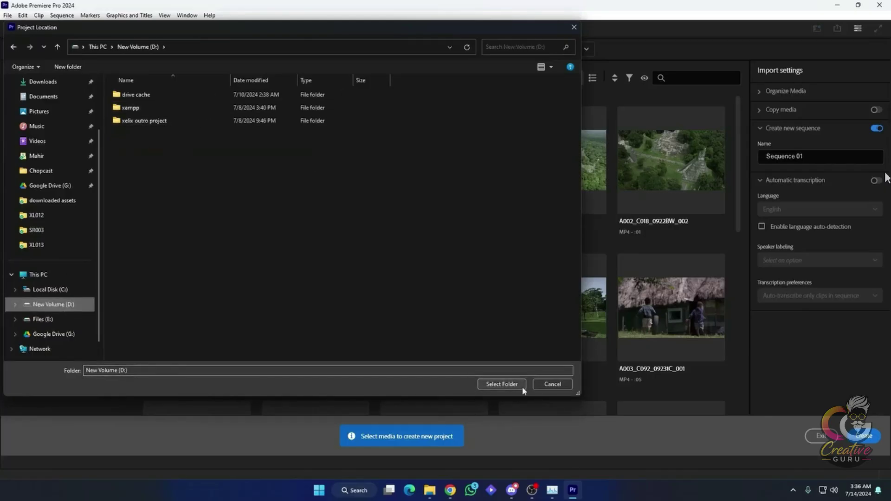
left_click(547, 384)
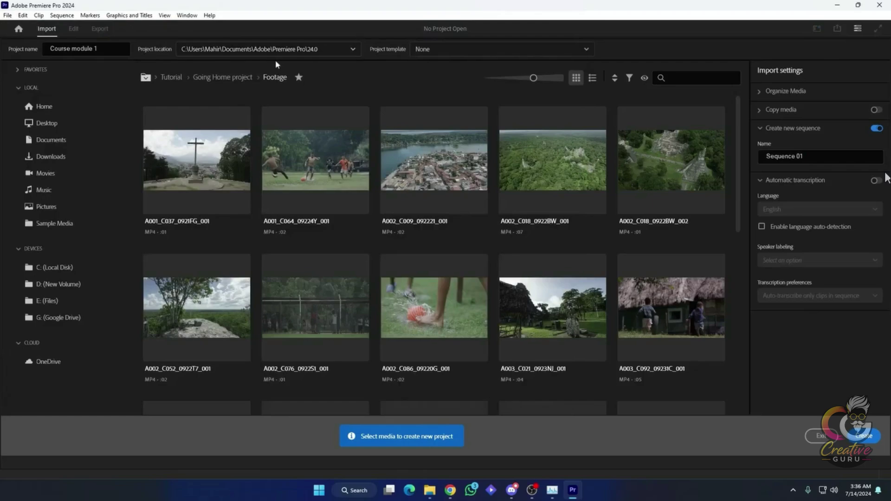
Create the project from the entered settings without selecting any media.
left_click(860, 439)
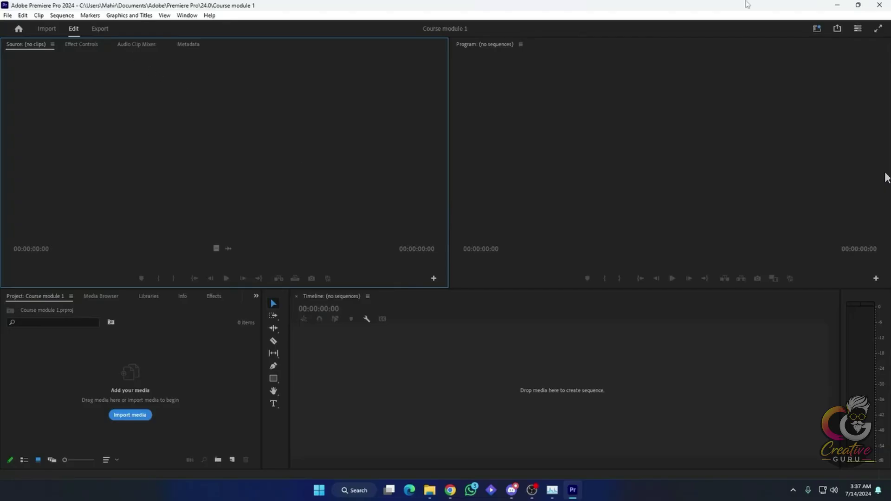
left_click(694, 197)
left_click(580, 360)
left_click(131, 361)
left_click(148, 154)
left_click(599, 146)
left_click(570, 360)
left_click(69, 229)
left_click(176, 340)
left_click(166, 176)
left_click(530, 134)
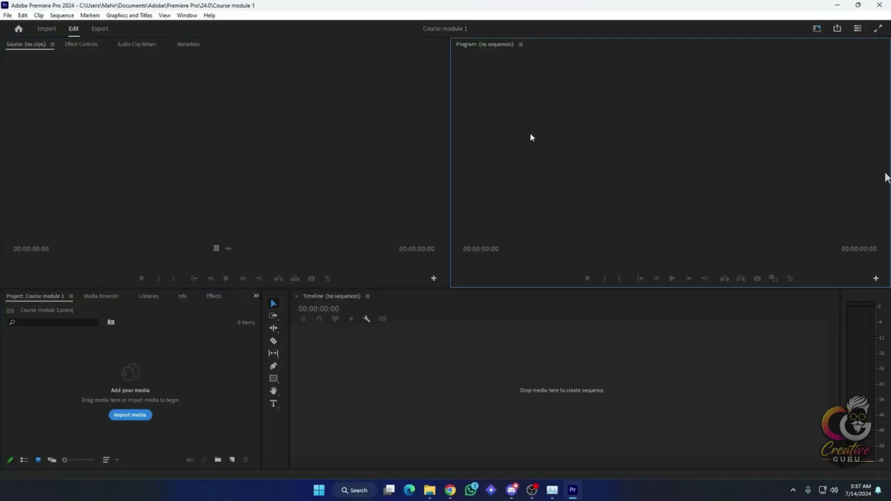
Switch the workspace to Learning and back to Editing.
left_click(189, 17)
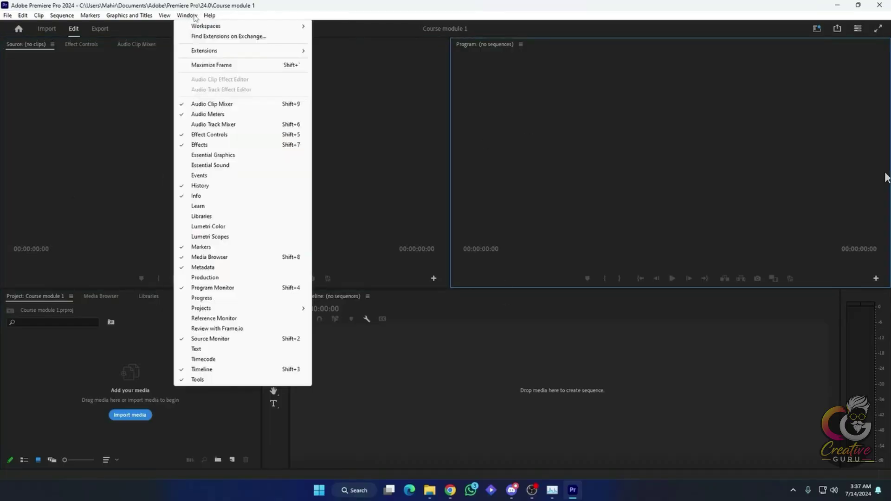
mouse_move(273, 28)
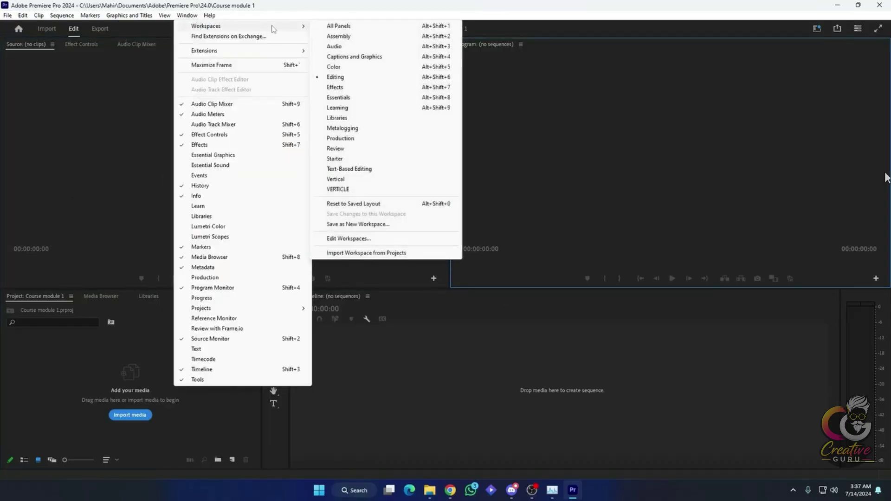
left_click(336, 108)
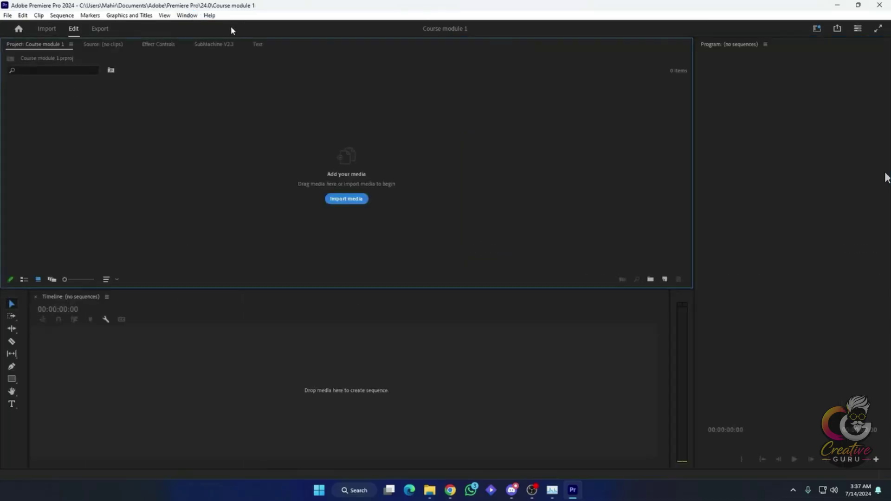
left_click(185, 17)
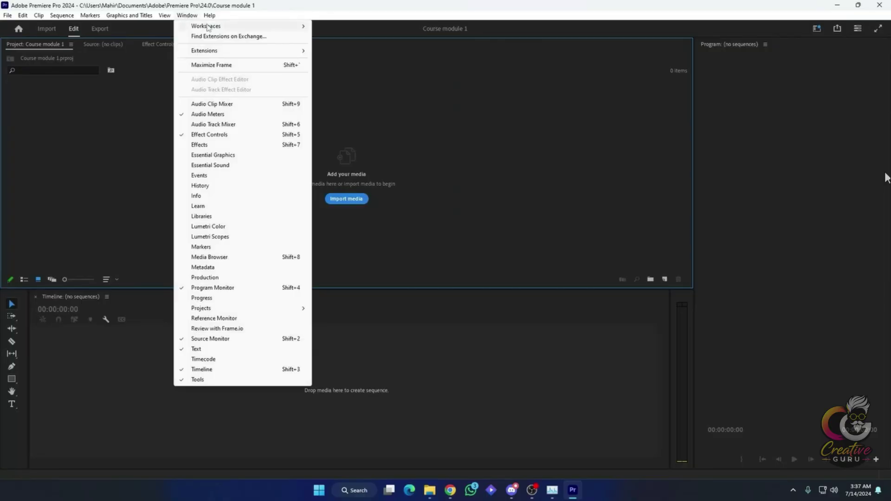
mouse_move(207, 26)
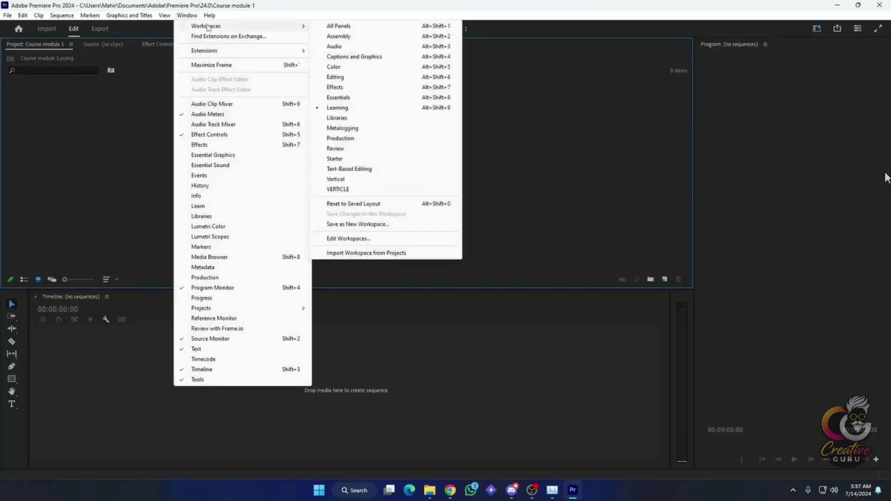
left_click(345, 78)
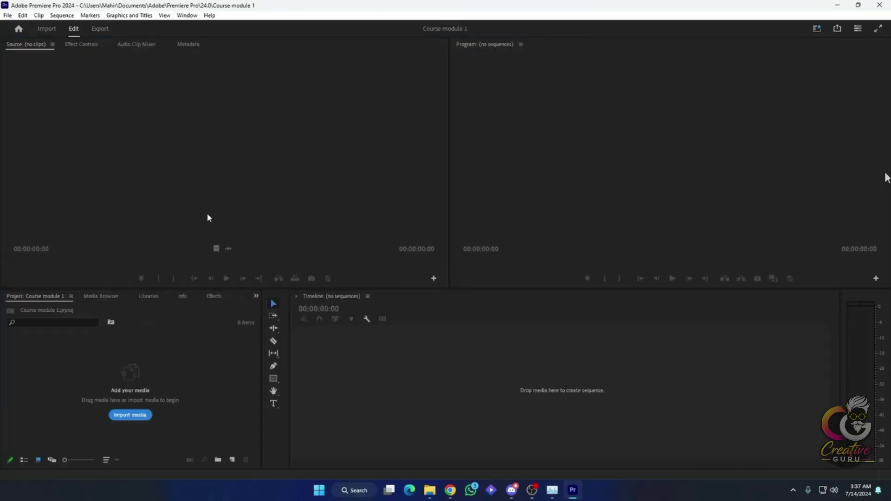
Import the riverside raw-video MP4 clip from the Downloads folder into the project.
left_click(110, 322)
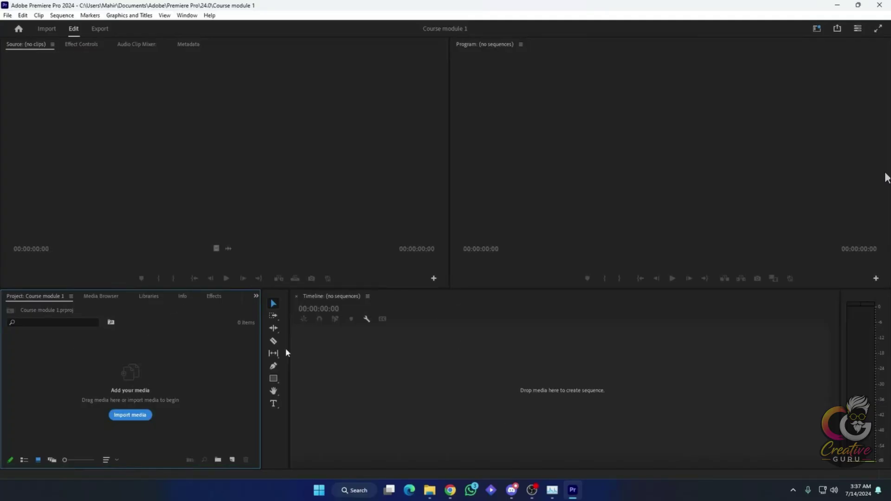
left_click(136, 418)
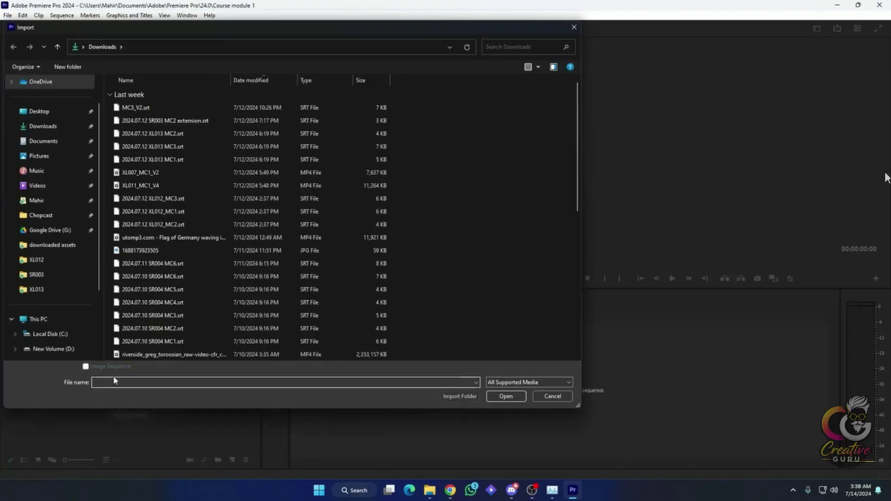
left_click(41, 130)
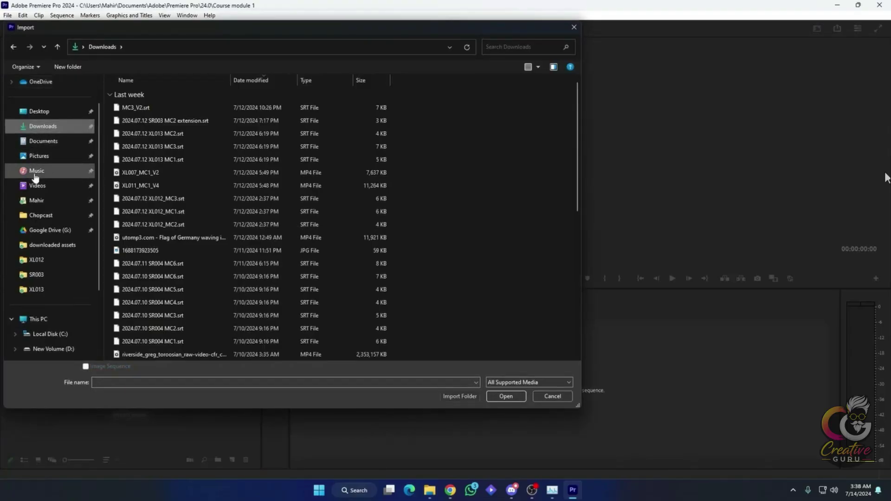
scroll(199, 232, "down", 2)
left_click(172, 277)
left_click(500, 399)
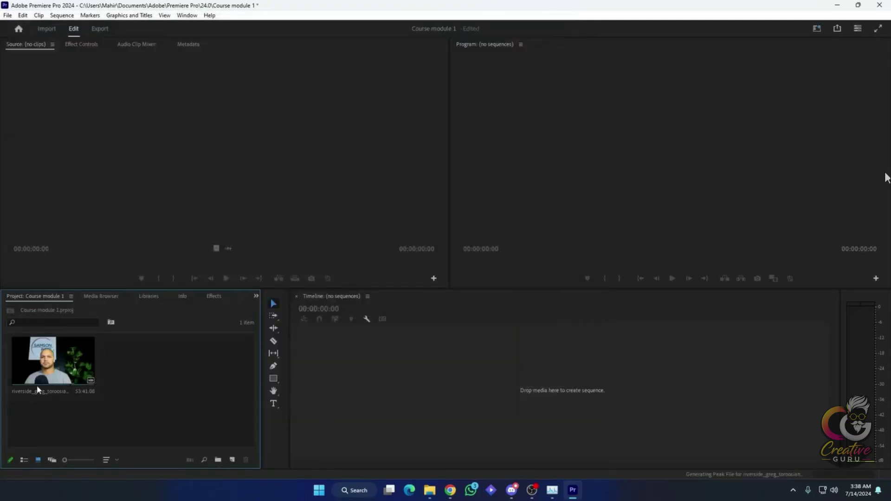
Open the imported clip in the Source monitor and scrub to near its end, at about 00:53:34:09.
double_click(52, 369)
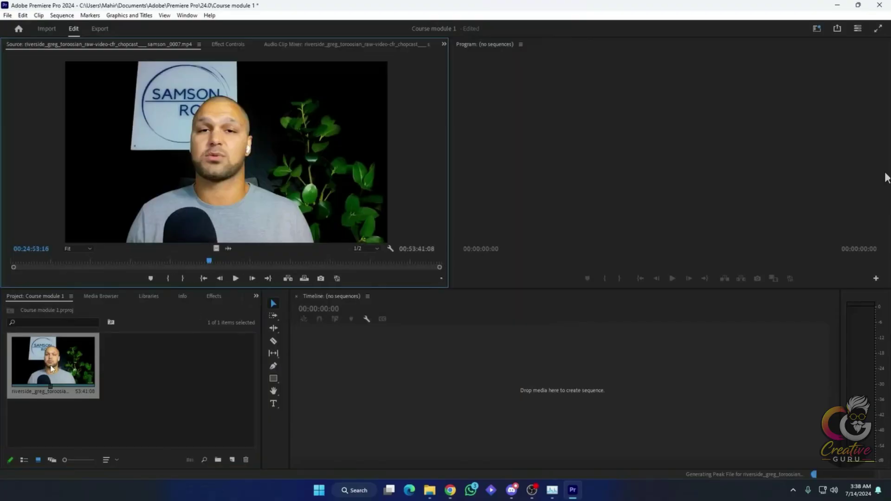
left_click_drag(207, 261, 438, 263)
left_click(145, 359)
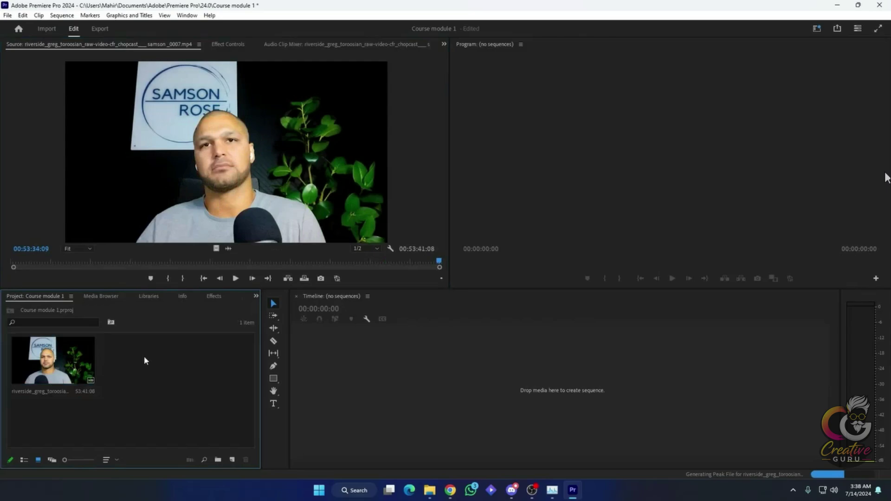